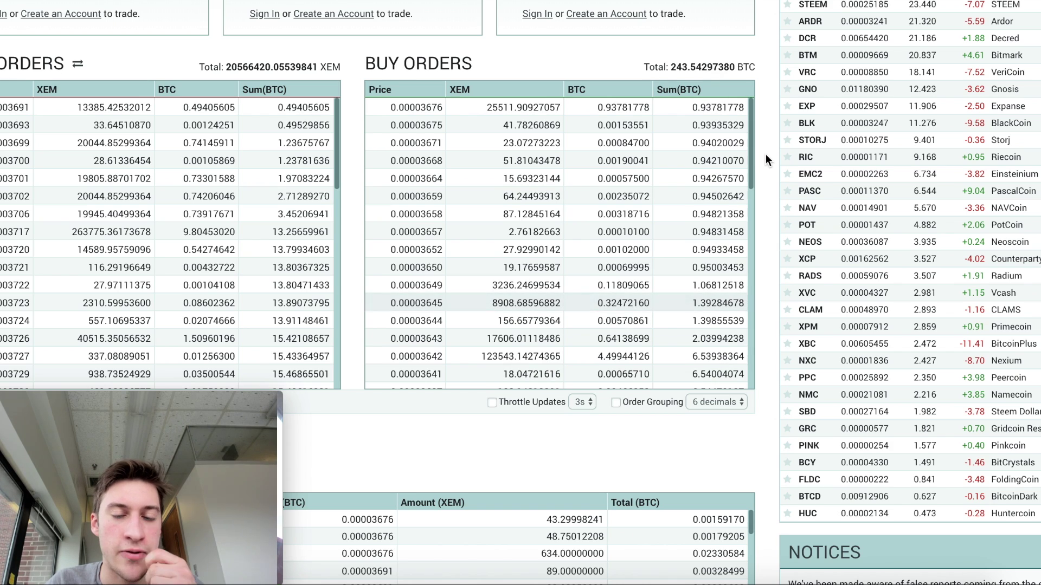
# Scroll up through the Poloniex XEM/BTC buy and sell order books.
pyautogui.scroll(1, 766, 154)
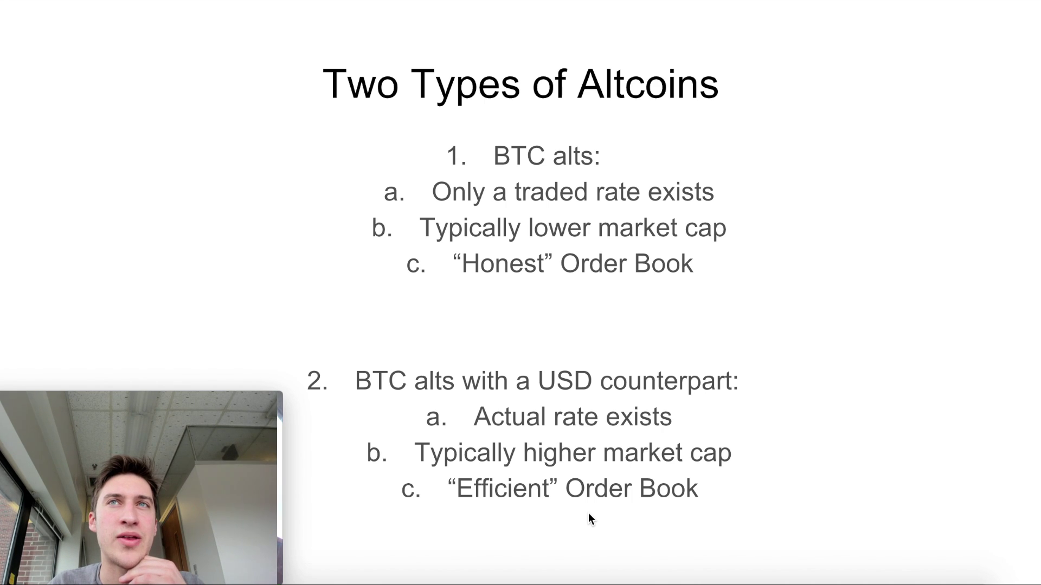
# Advance to the 'Tip #1: Actual Rate vs Traded Rate' slide, briefly stepping back once.
pyautogui.press('Right')
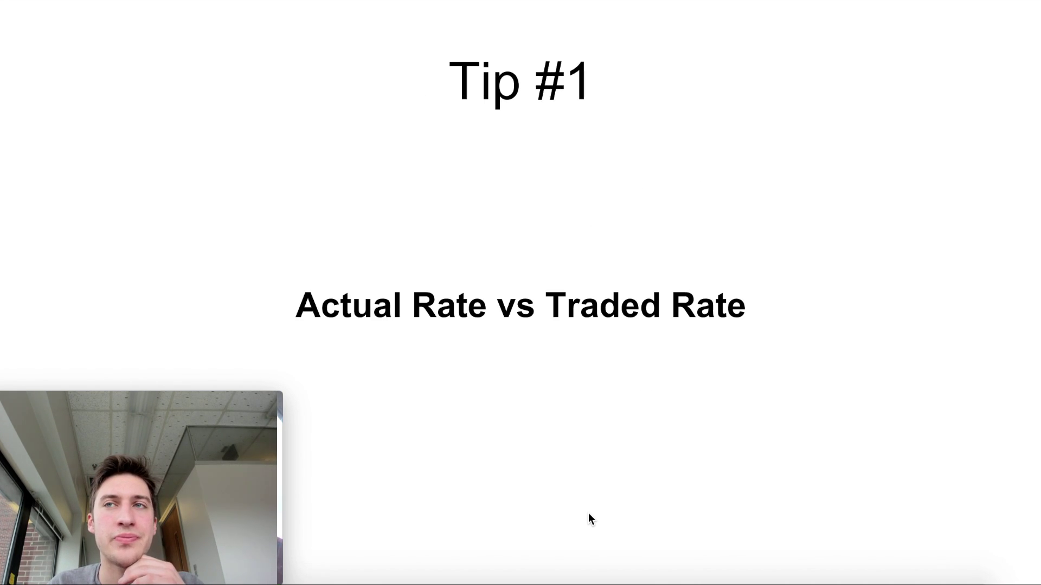
pyautogui.press('Left')
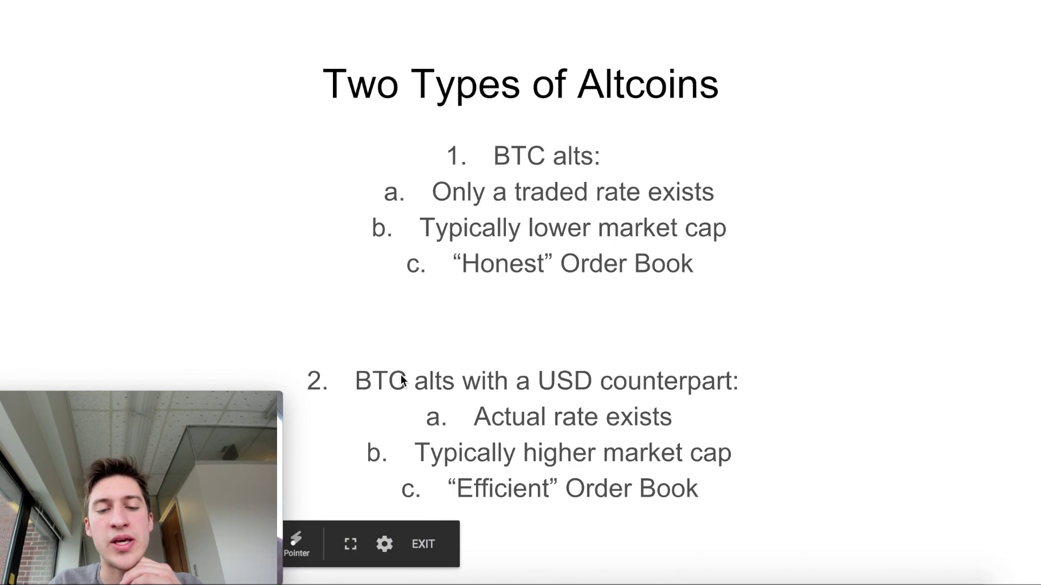
pyautogui.press('Right')
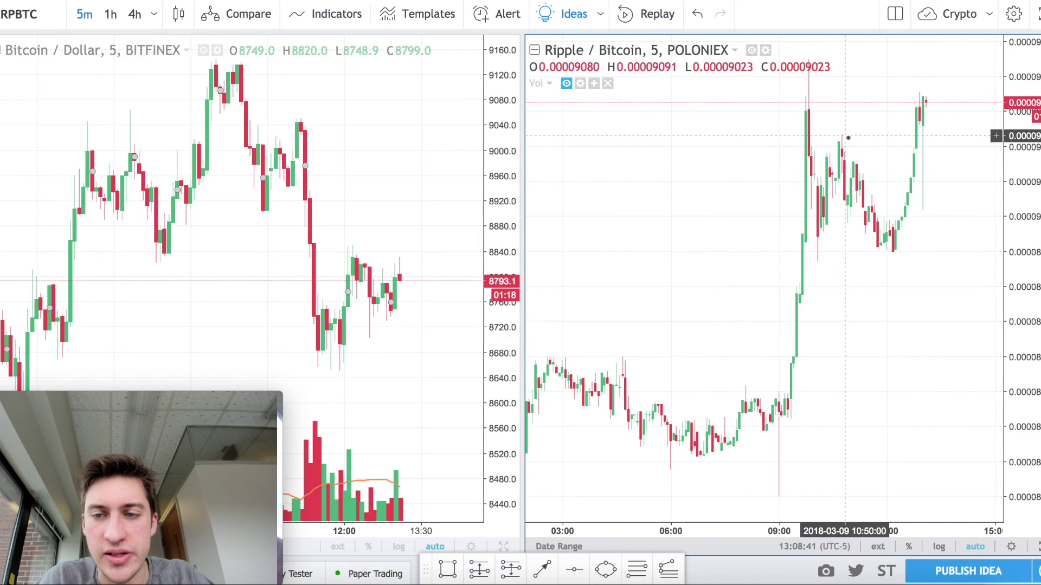
# Load the spread symbol BITFINEX:XRPUSD/BITFINEX:BTCUSD into the left chart.
pyautogui.click(442, 107)
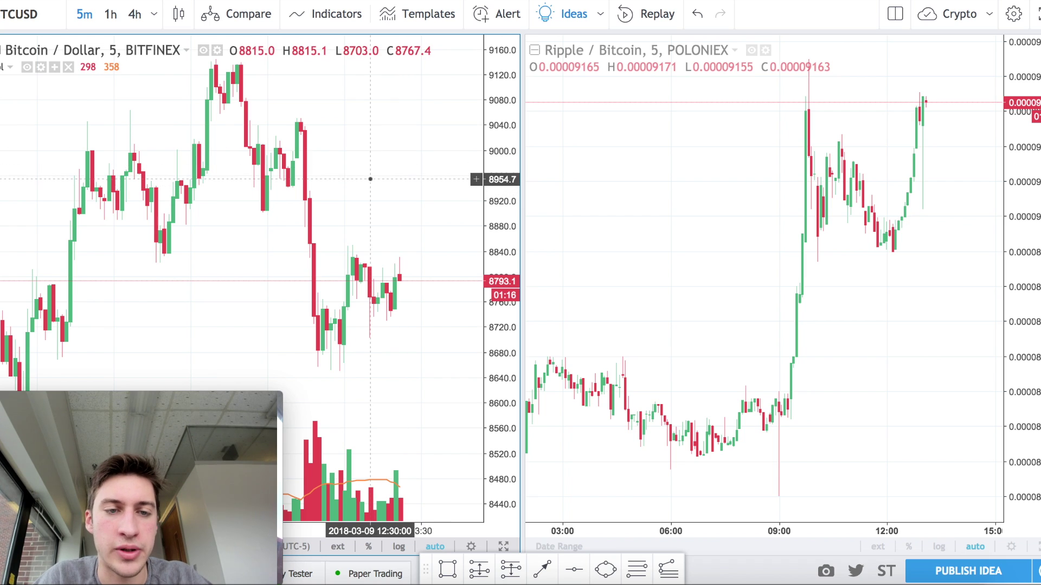
pyautogui.write('xRPUSD')
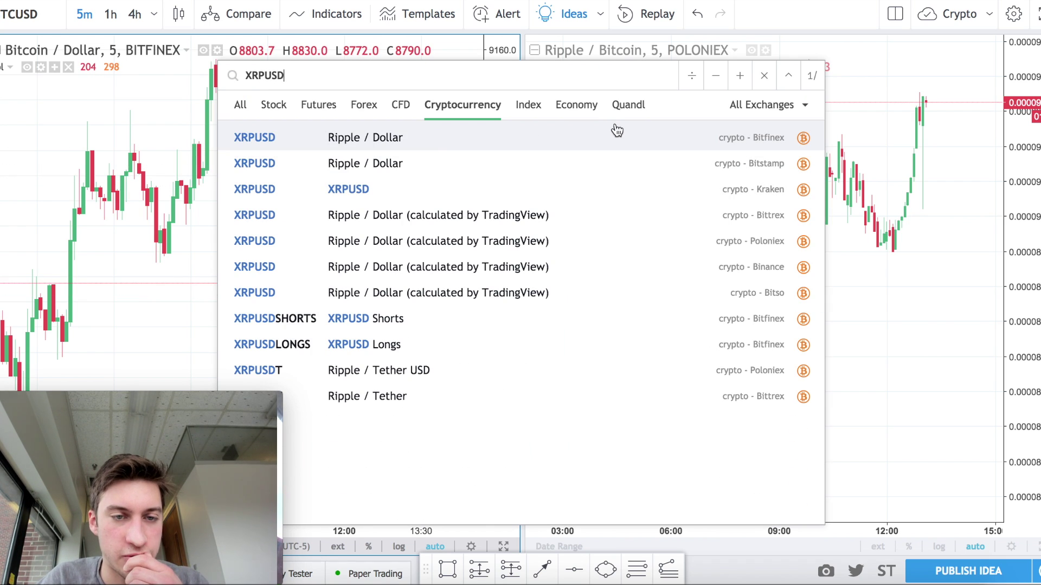
pyautogui.write('/')
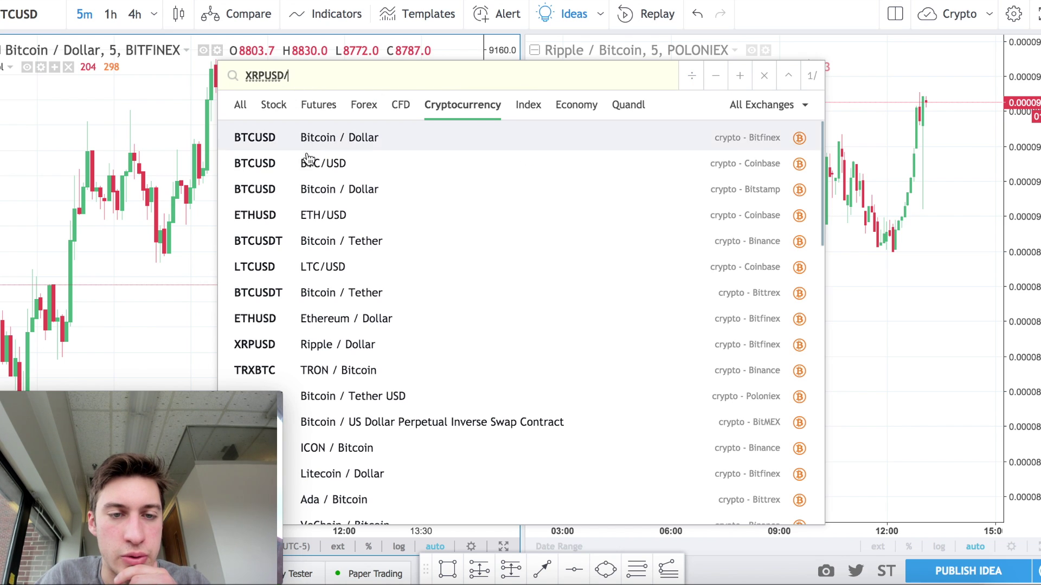
pyautogui.click(307, 142)
pyautogui.click(284, 76)
pyautogui.click(491, 149)
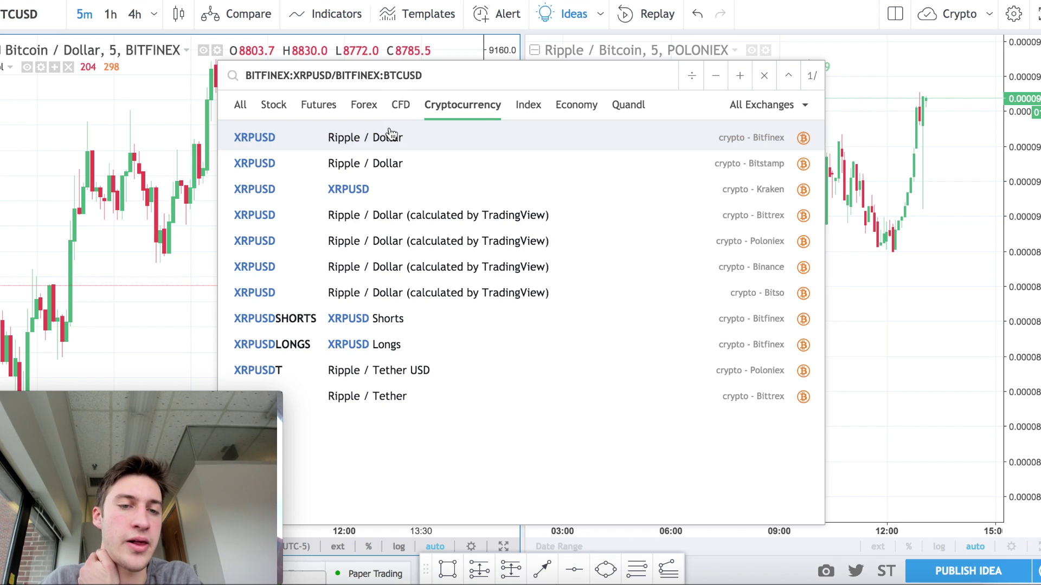
pyautogui.click(456, 83)
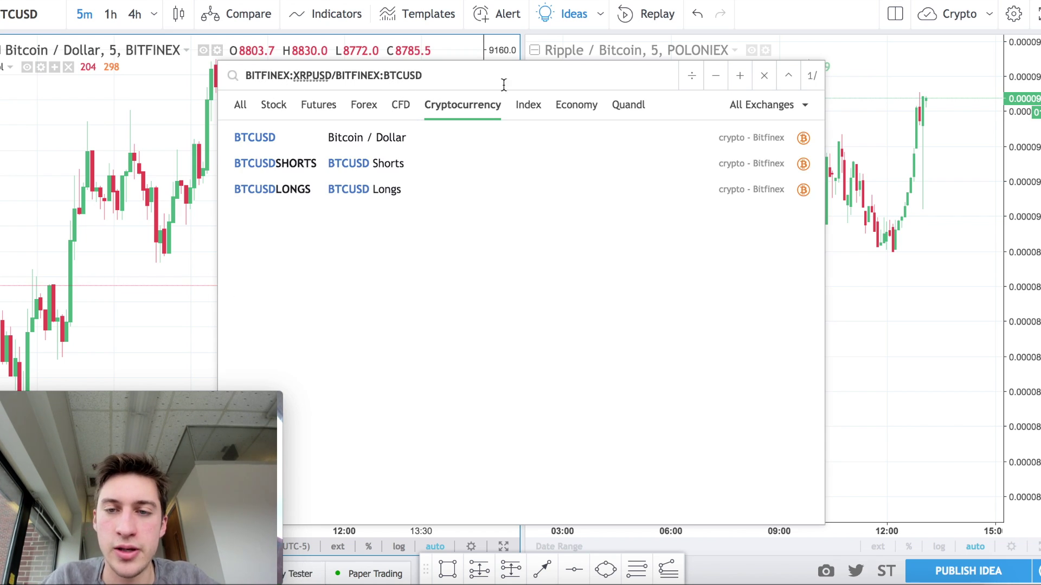
pyautogui.press('Return')
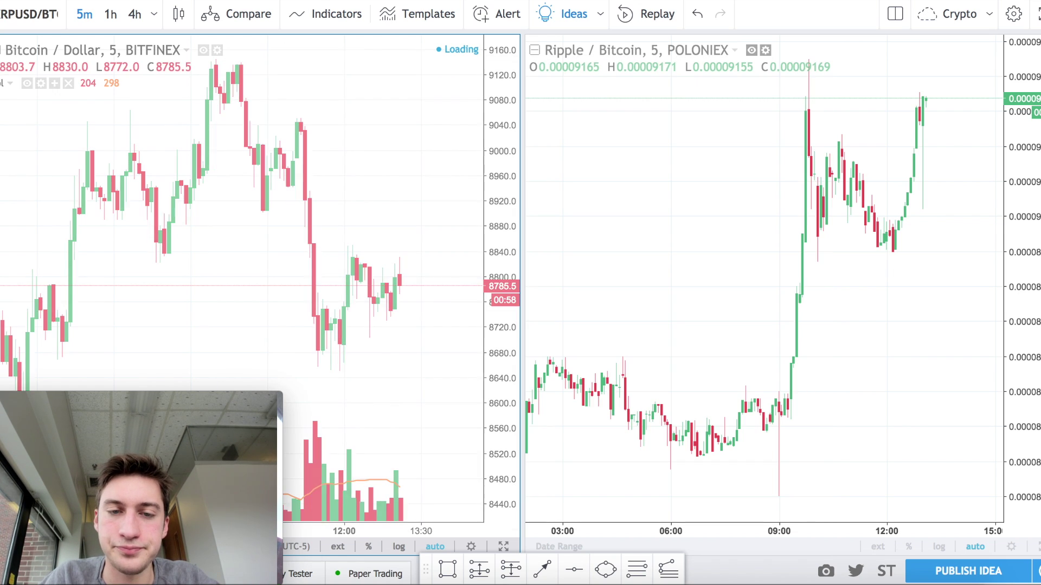
# Zoom the XRPUSD/BTCUSD ratio and Poloniex Ripple / Bitcoin charts to matching recent hours.
pyautogui.scroll(-3, 391, 298)
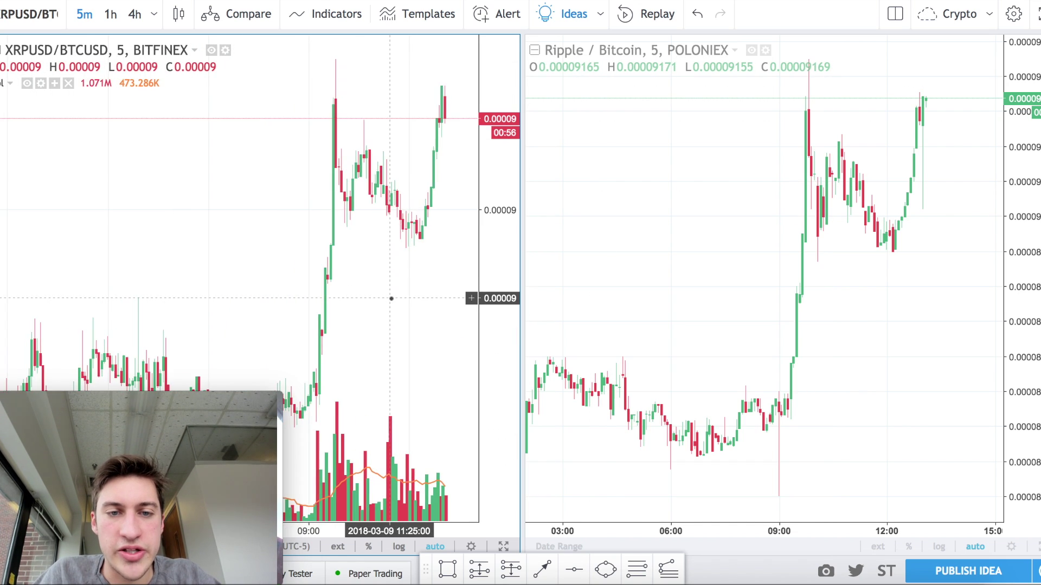
pyautogui.scroll(-4, 391, 298)
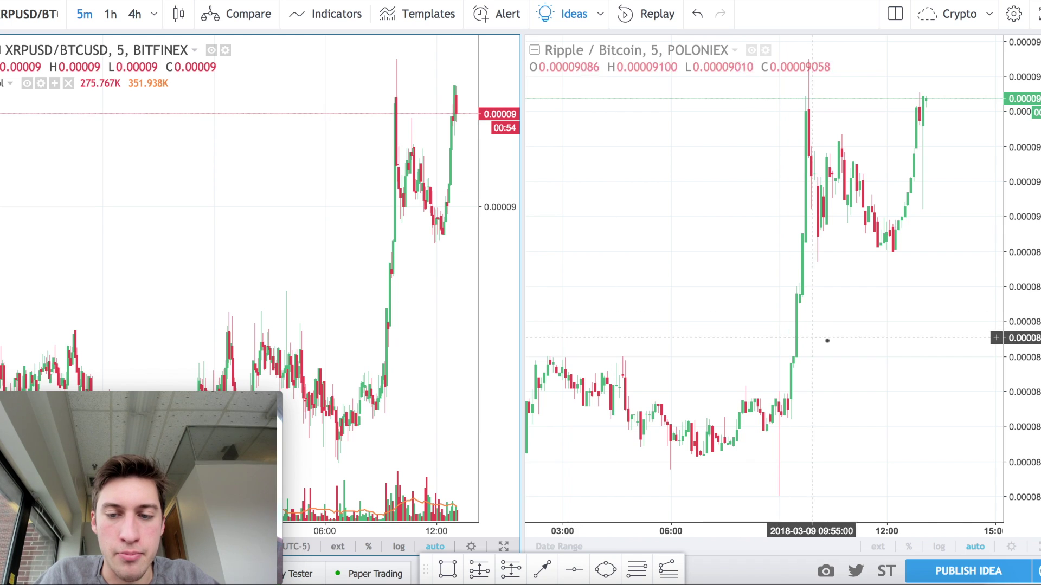
pyautogui.scroll(-3, 826, 341)
pyautogui.hscroll(2, 827, 341)
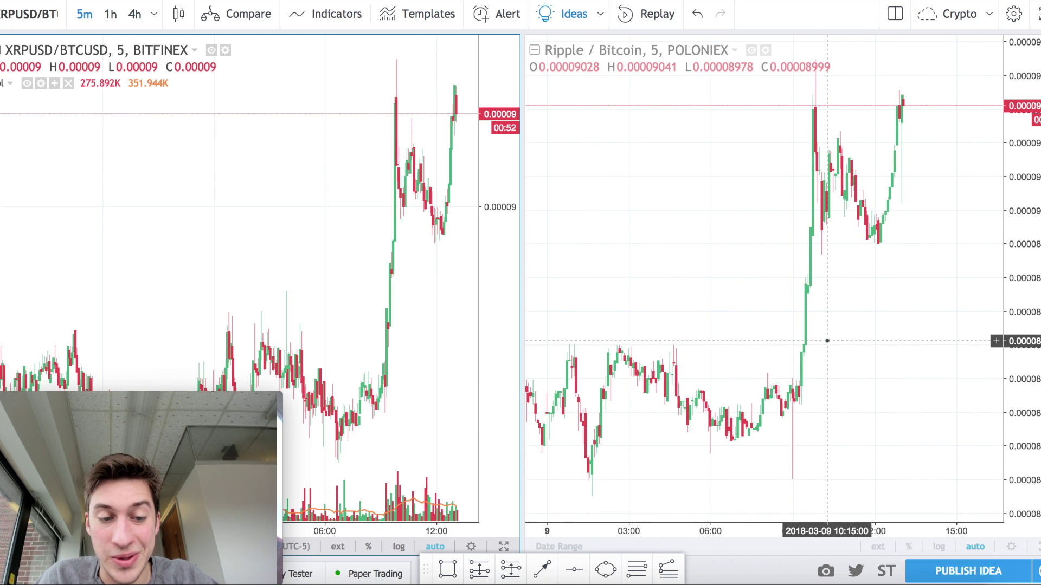
pyautogui.scroll(2, 437, 263)
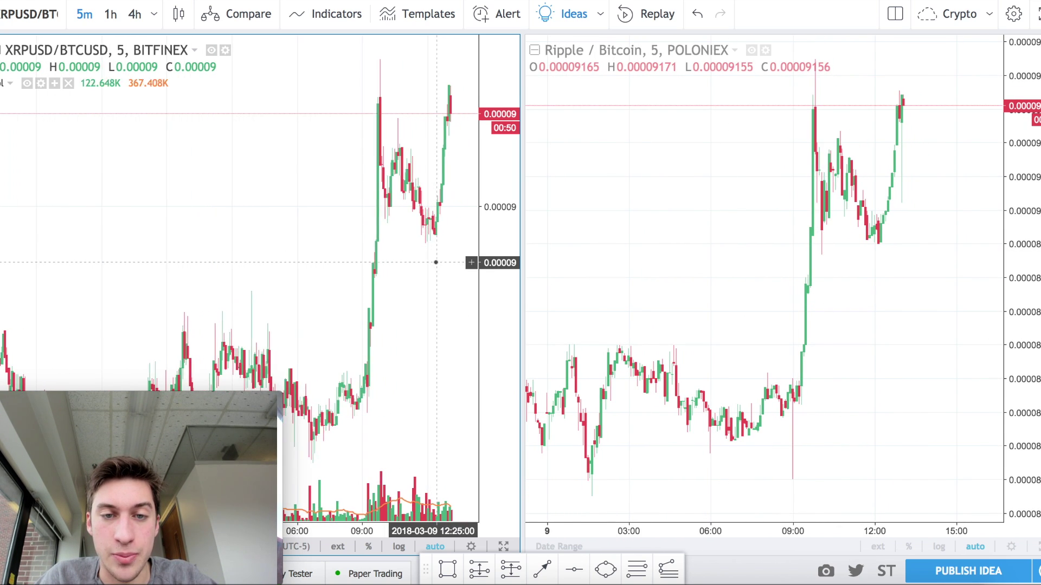
pyautogui.scroll(2, 424, 219)
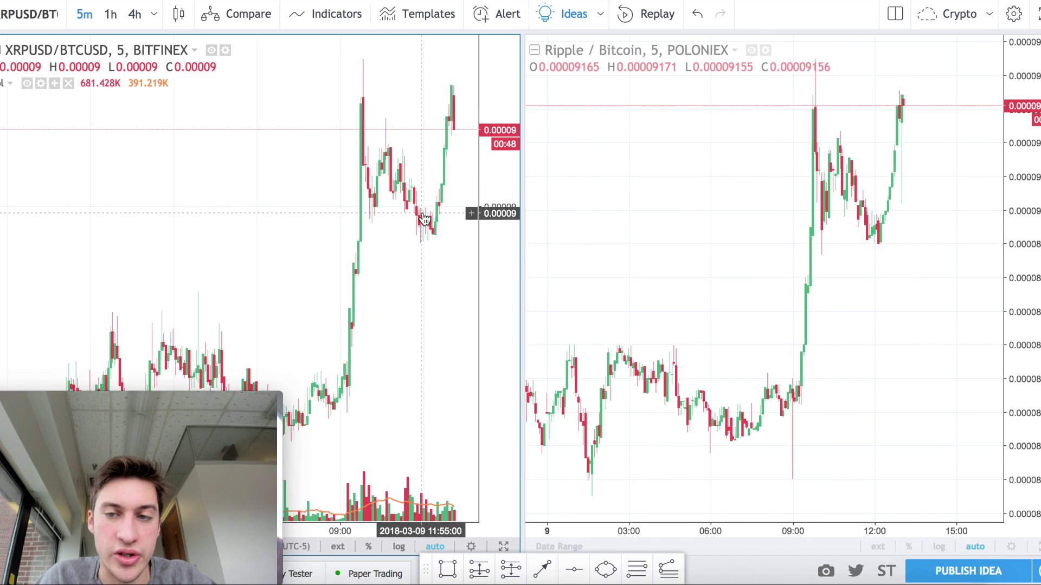
pyautogui.scroll(3, 424, 219)
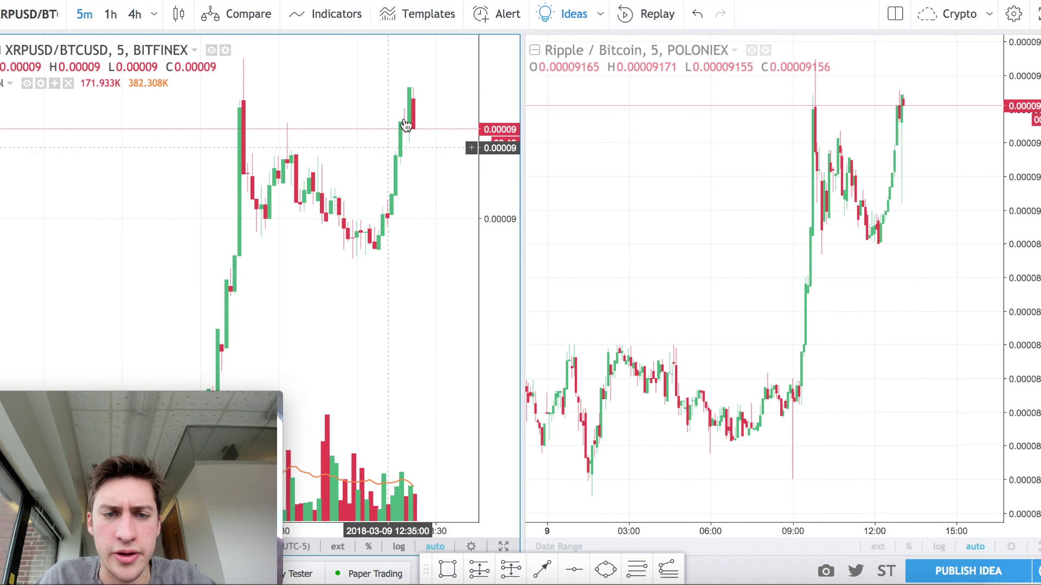
pyautogui.scroll(2, 407, 119)
pyautogui.scroll(1, 697, 247)
pyautogui.scroll(2, 697, 248)
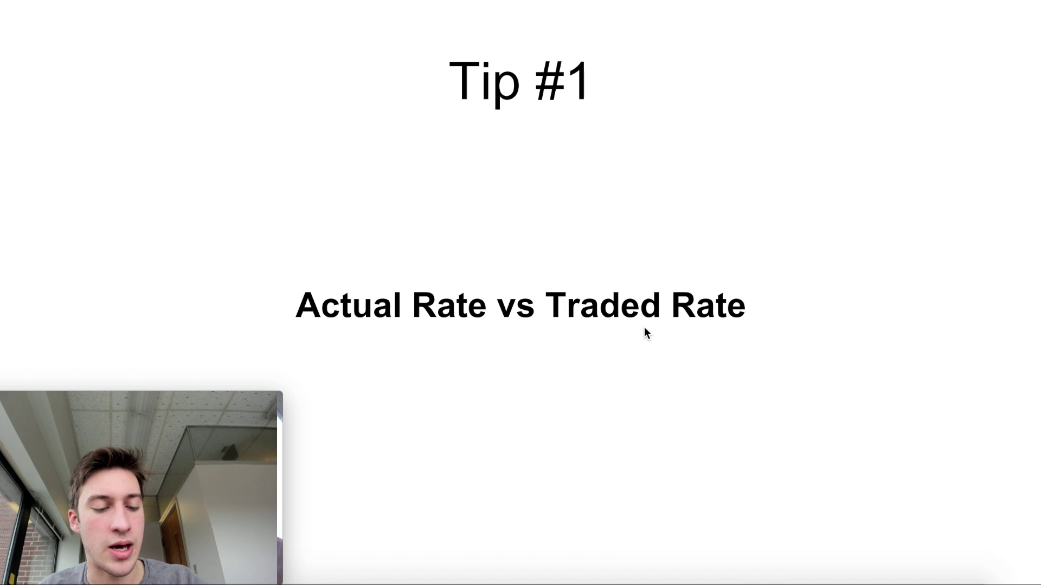
# Switch from the Tip #1 slide back to the TradingView two-chart comparison.
pyautogui.hotkey('alt', 'Tab')
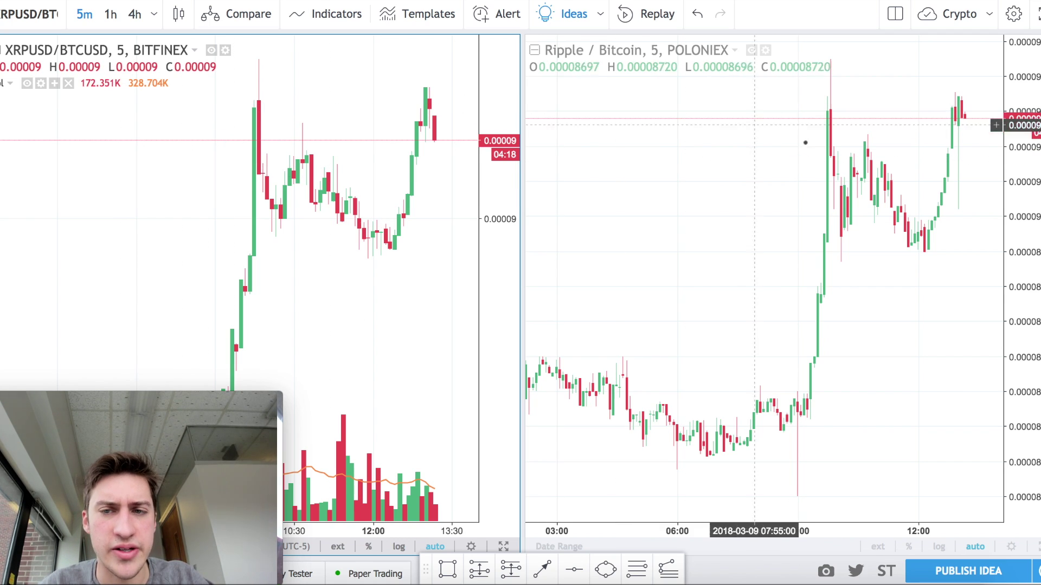
# Select the right-hand Poloniex Ripple / Bitcoin chart pane.
pyautogui.click(727, 145)
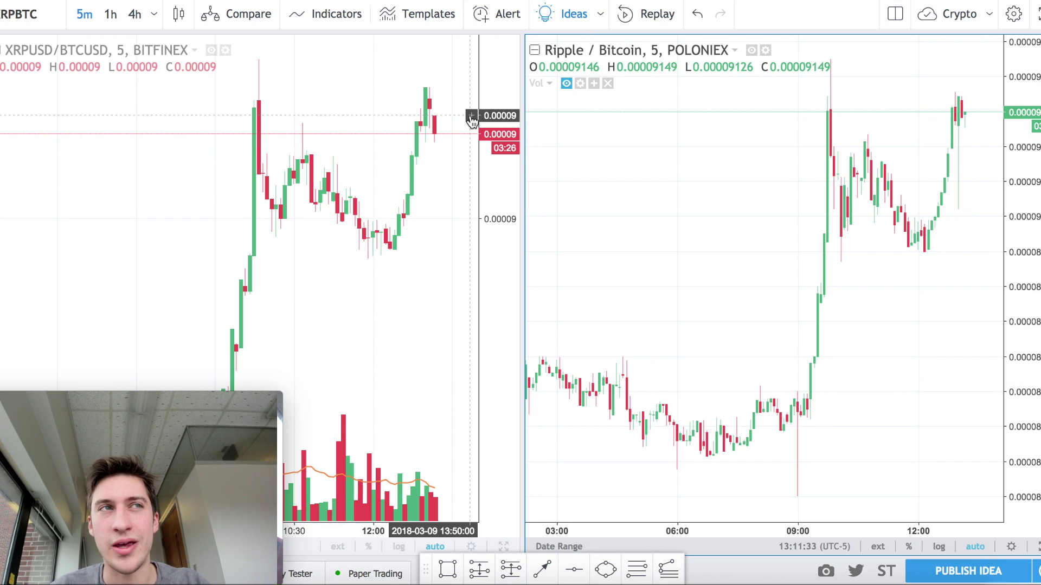
# Measure the ratio chart's 1.30% rise at the 13:20 candle, discarding a 0.79% attempt.
pyautogui.keyDown('shift'); pyautogui.click(441, 134); pyautogui.keyUp('shift')
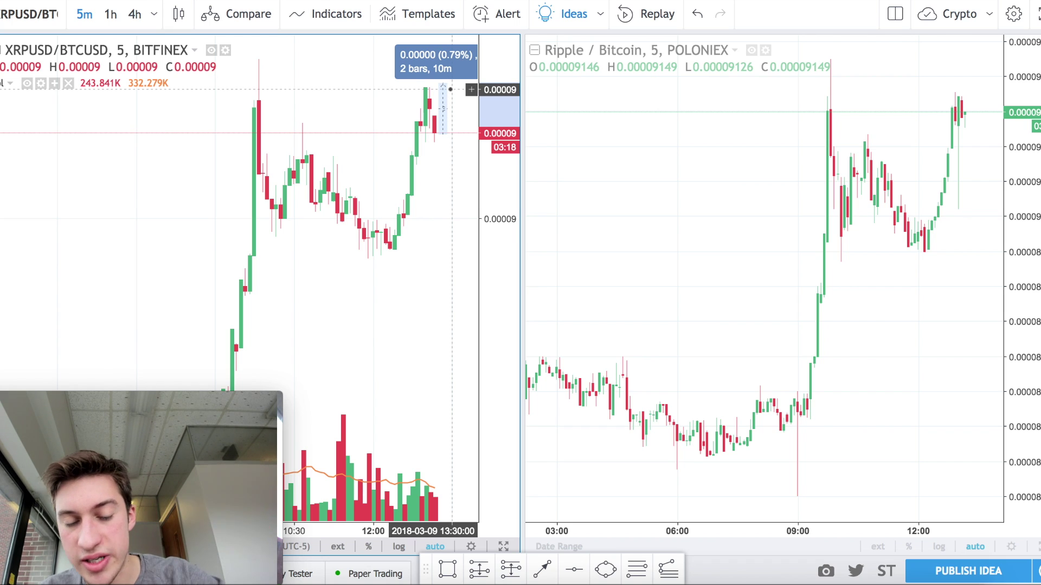
pyautogui.click(448, 100)
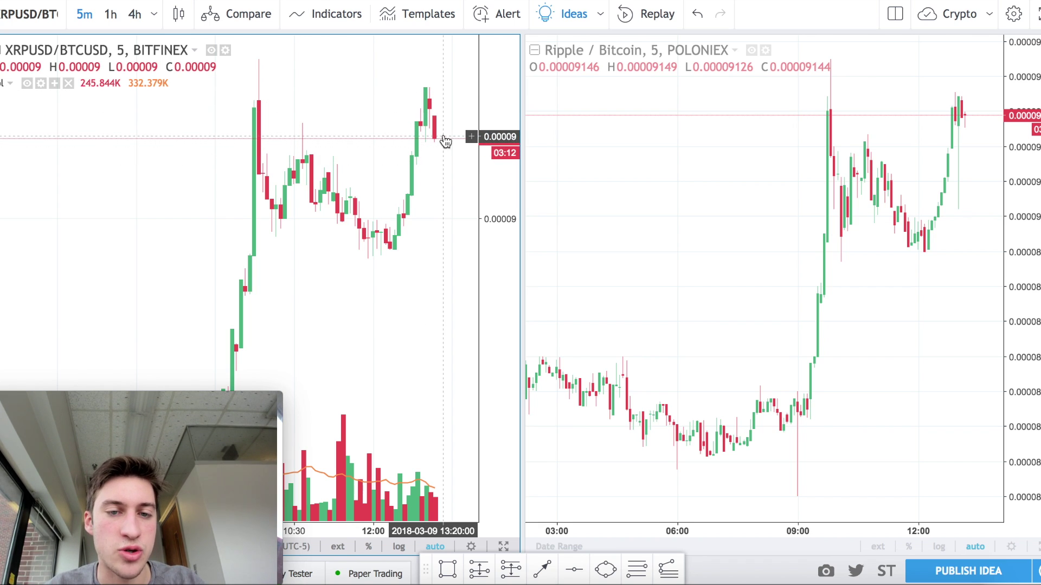
pyautogui.moveTo(443, 138); pyautogui.dragTo(443, 53)
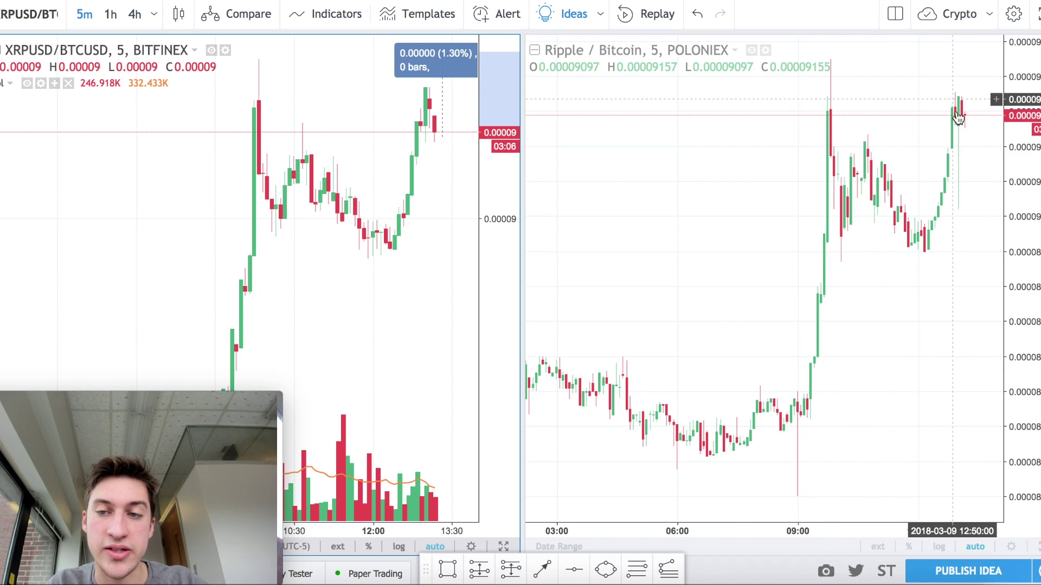
# Clear the measurement and return to the Google Slides presentation.
pyautogui.click(657, 112)
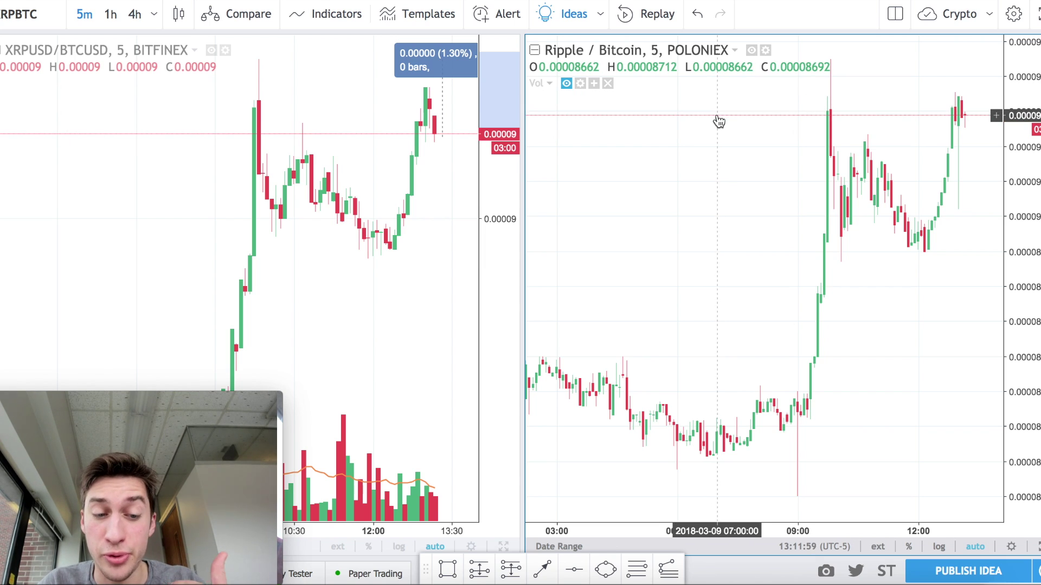
pyautogui.click(412, 199)
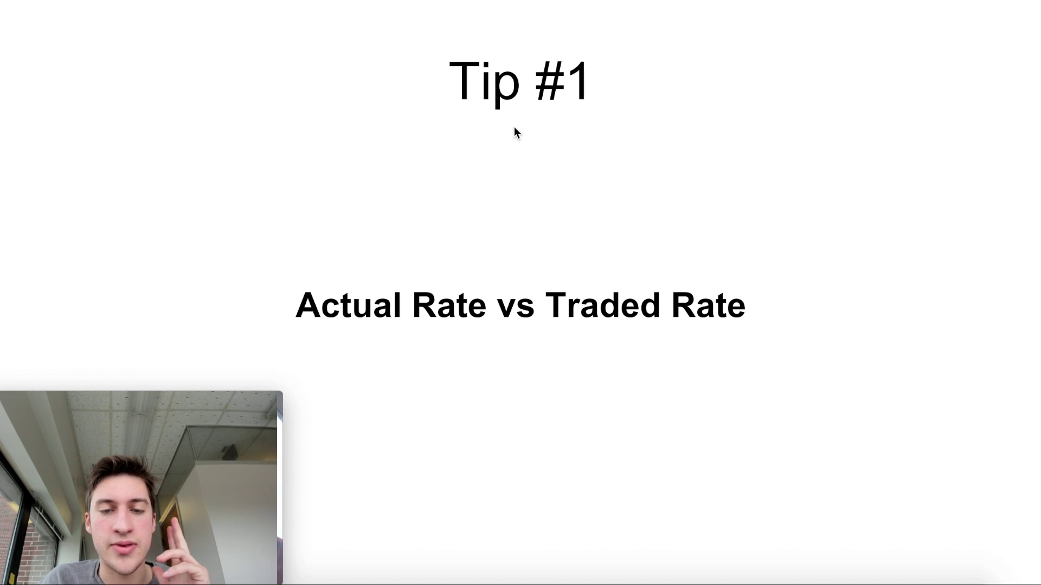
pyautogui.press('Right')
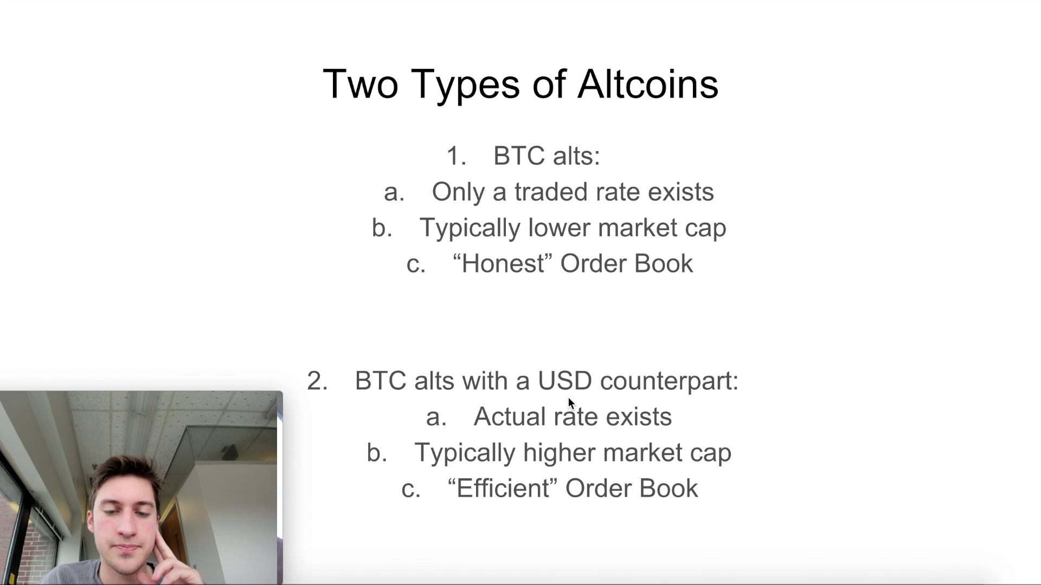